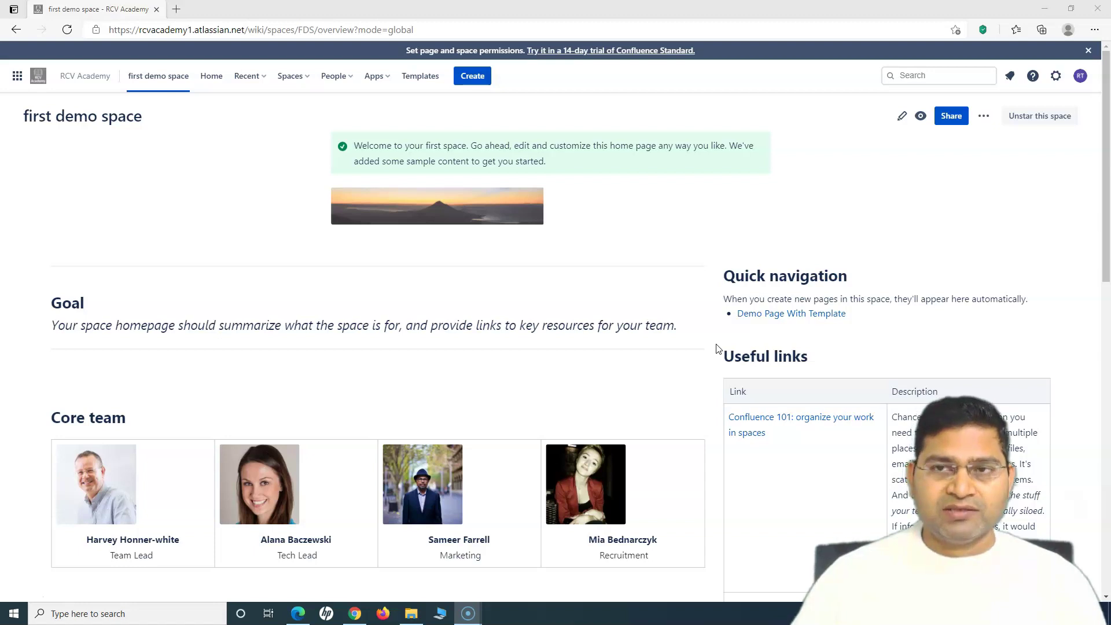
# Open Audit Log under Administration in the Settings sidebar to see the upgrade notice
pyautogui.click(1056, 77)
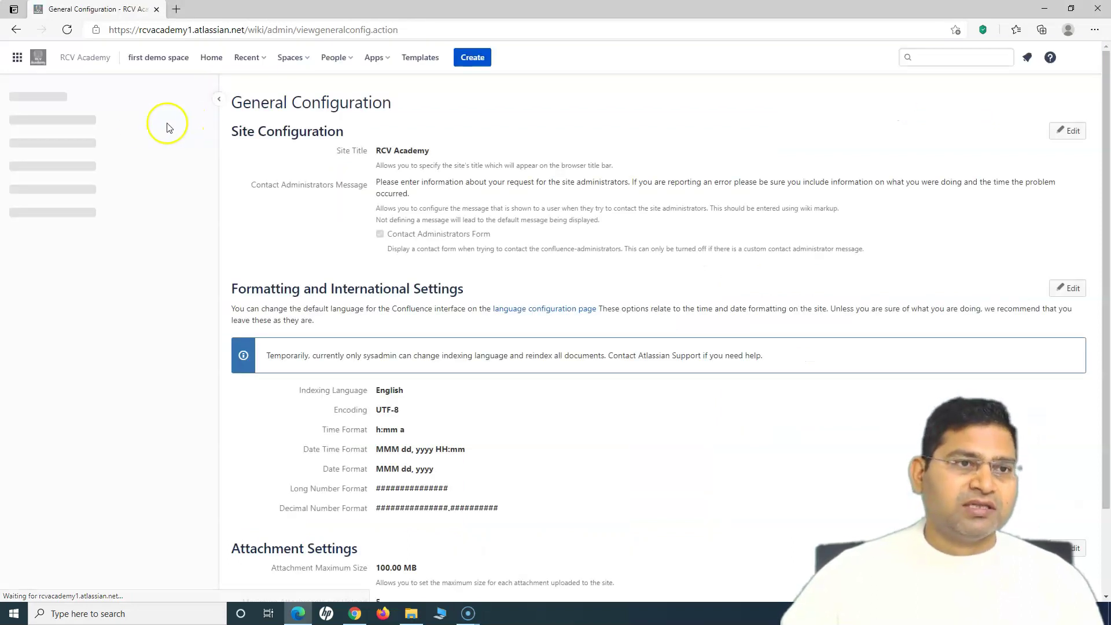
pyautogui.scroll(-4, 81, 422)
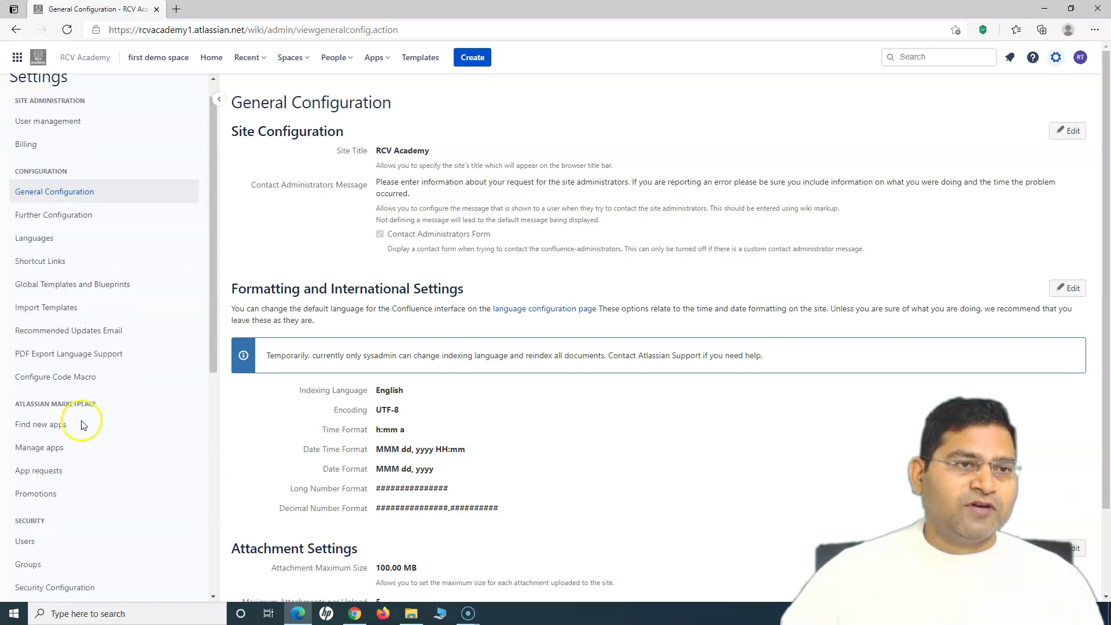
pyautogui.scroll(-3, 81, 426)
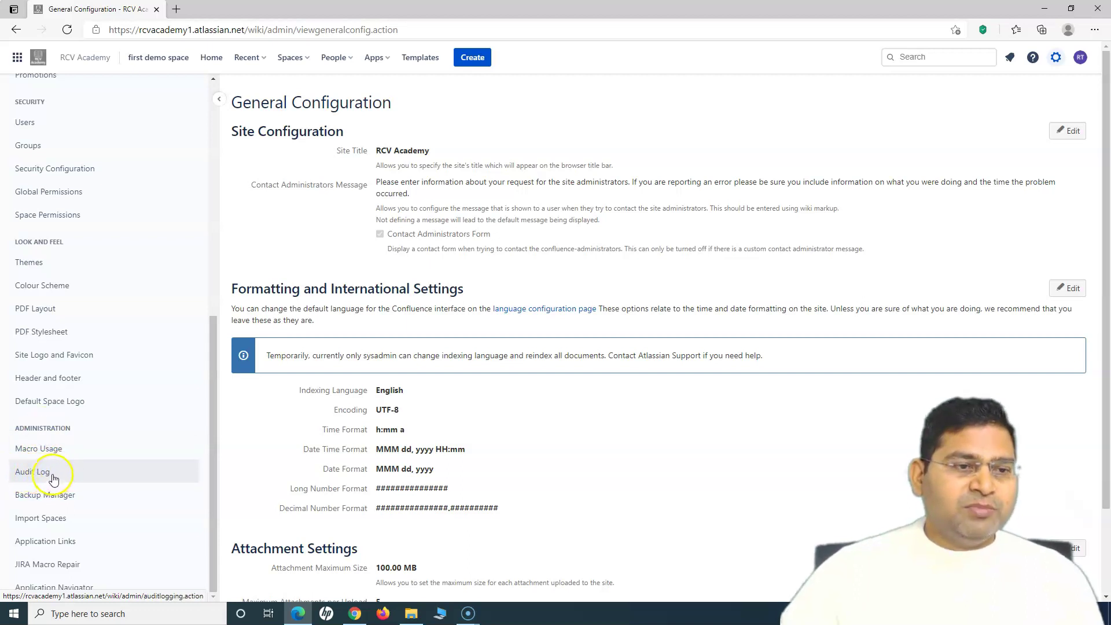
pyautogui.click(52, 480)
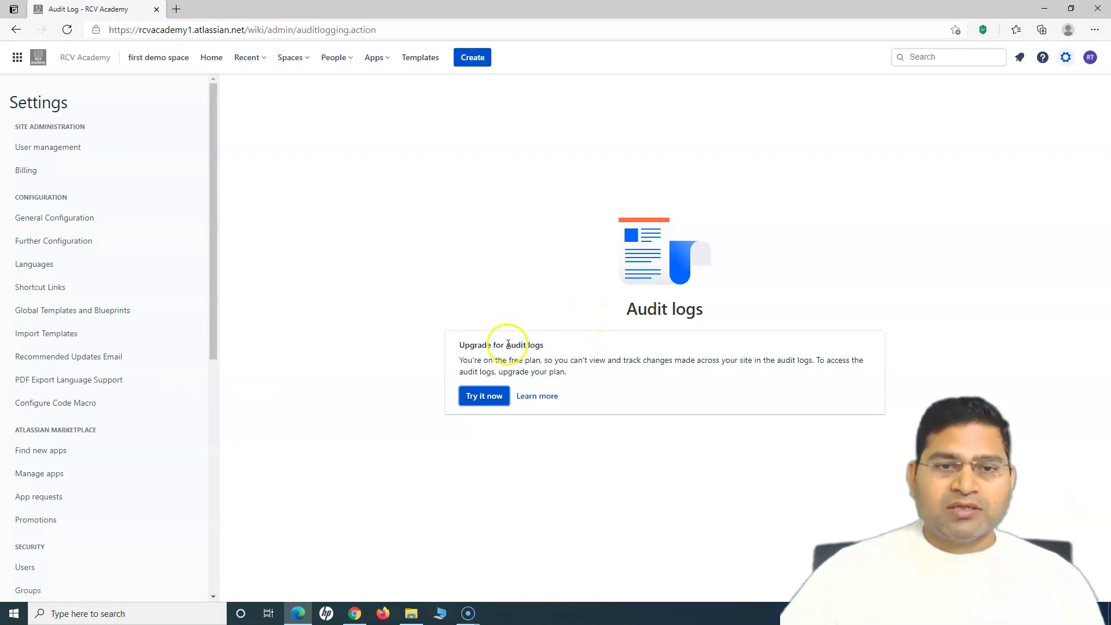
# Start the 14-day Confluence Standard trial from the Audit Log upgrade offer and return to the log
pyautogui.moveTo(509, 345); pyautogui.dragTo(581, 372)
pyautogui.click(579, 372)
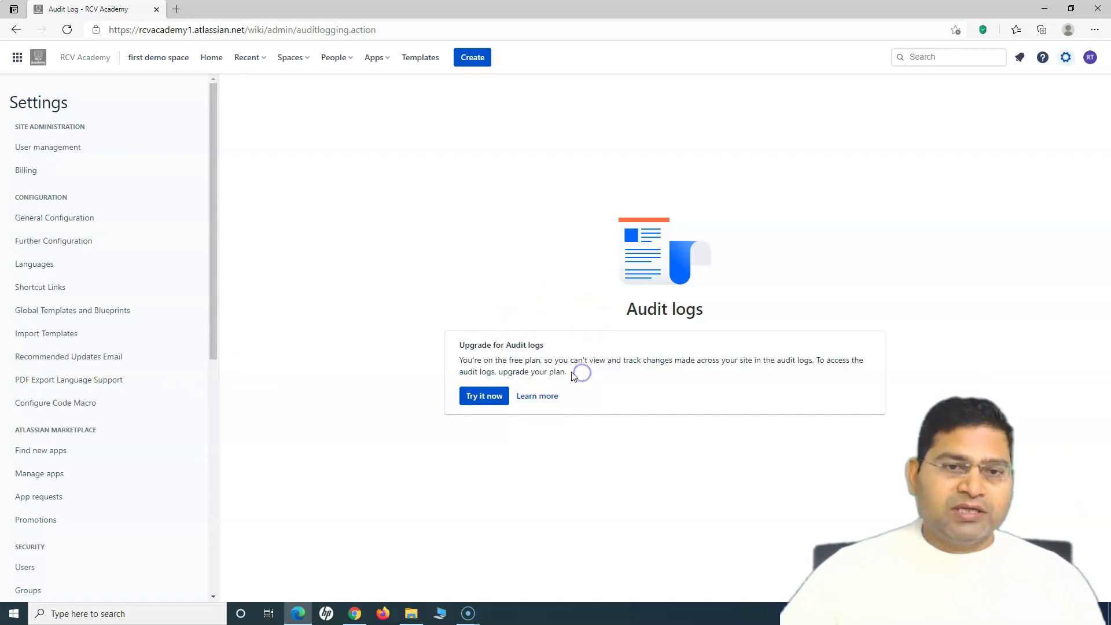
pyautogui.click(482, 398)
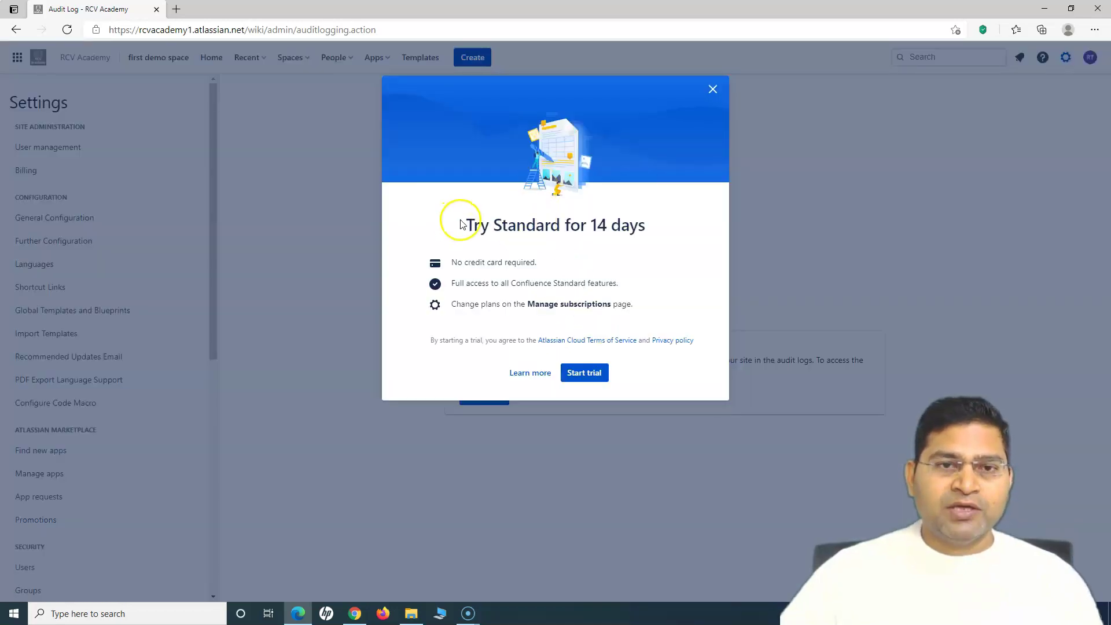
pyautogui.moveTo(454, 225); pyautogui.dragTo(651, 230)
pyautogui.click(651, 230)
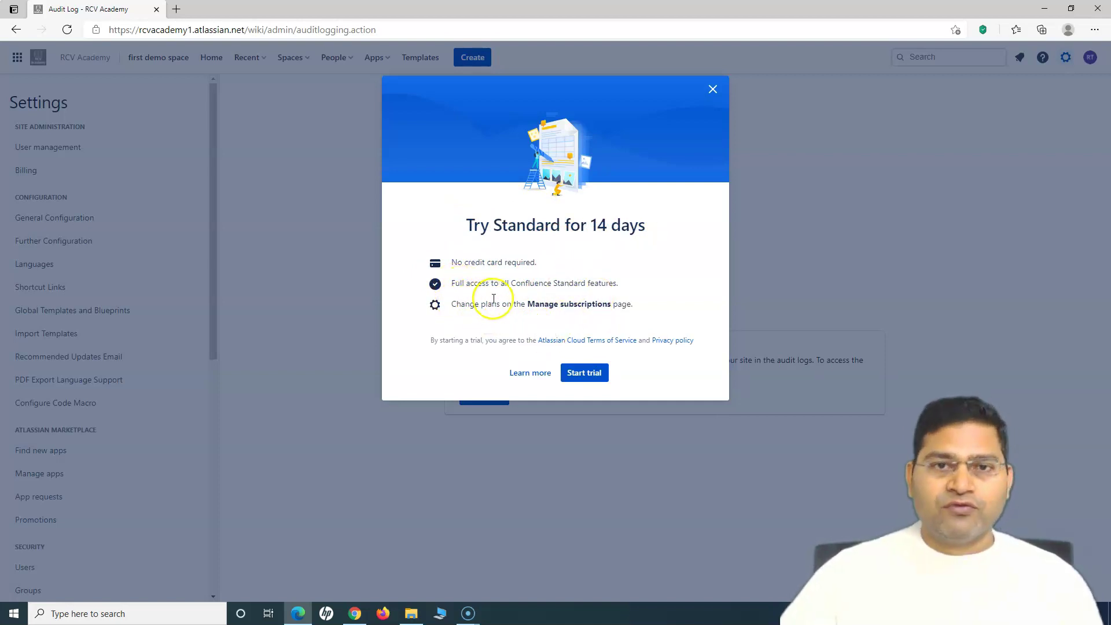
pyautogui.click(585, 373)
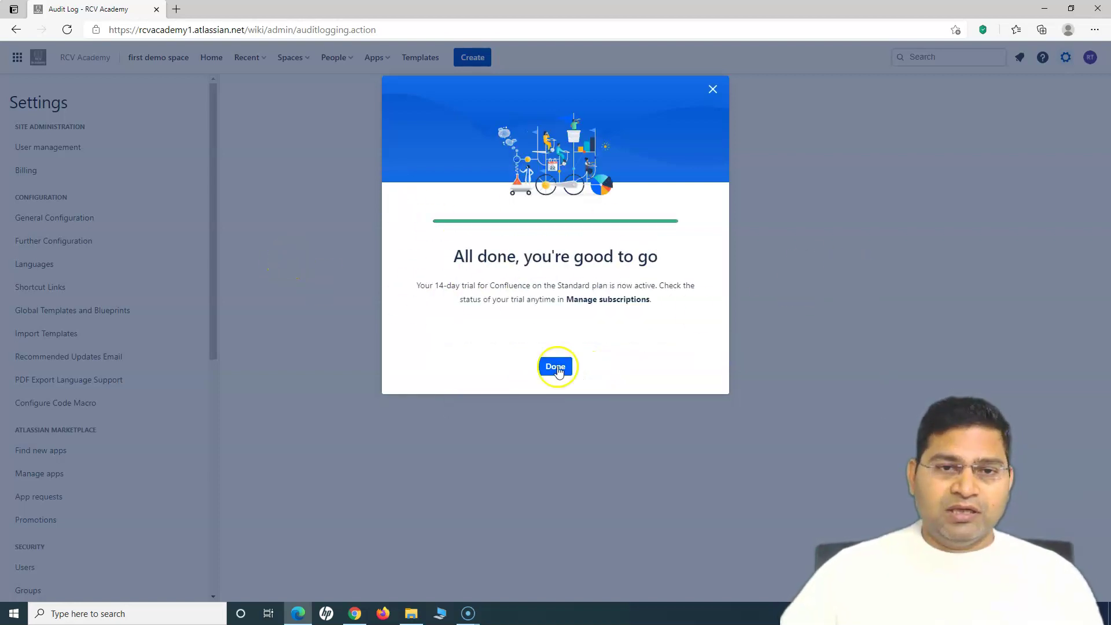
pyautogui.click(557, 368)
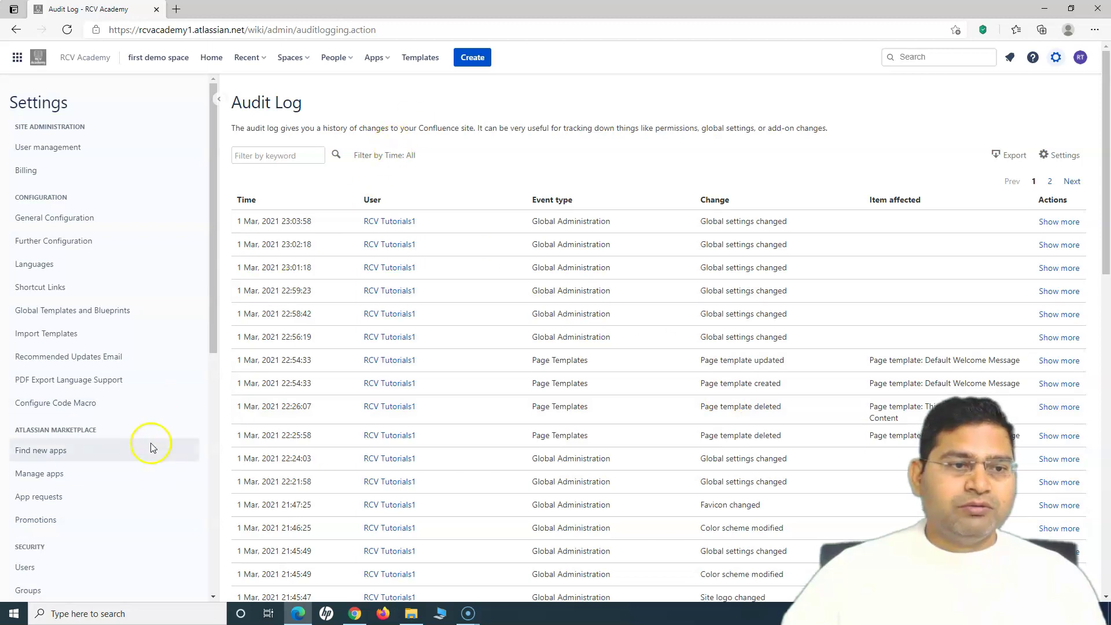
# Close the public links announcement and reopen the Audit Log page
pyautogui.scroll(-6, 145, 457)
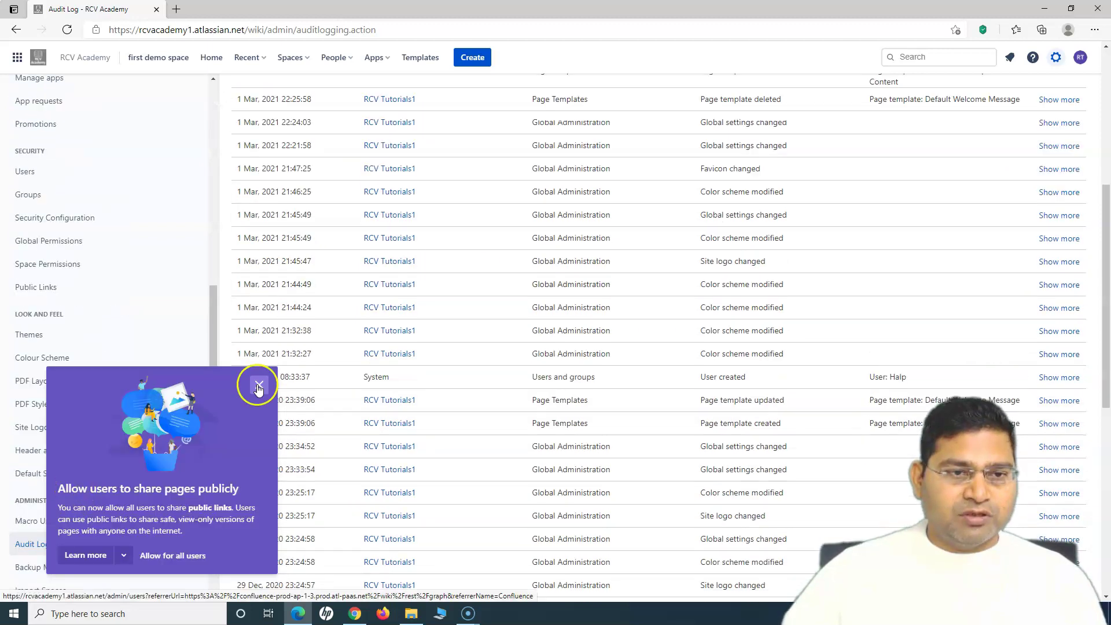
pyautogui.click(258, 385)
pyautogui.scroll(-2, 87, 439)
pyautogui.click(47, 468)
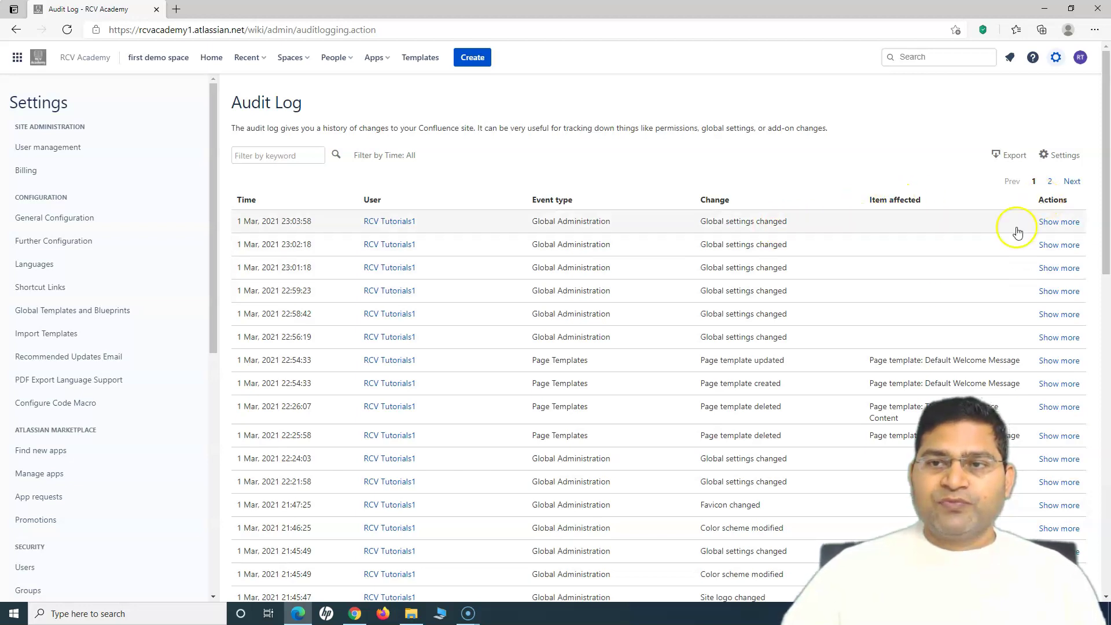
# Expand details of the newest, 23:02:18 and User created audit entries
pyautogui.click(1062, 223)
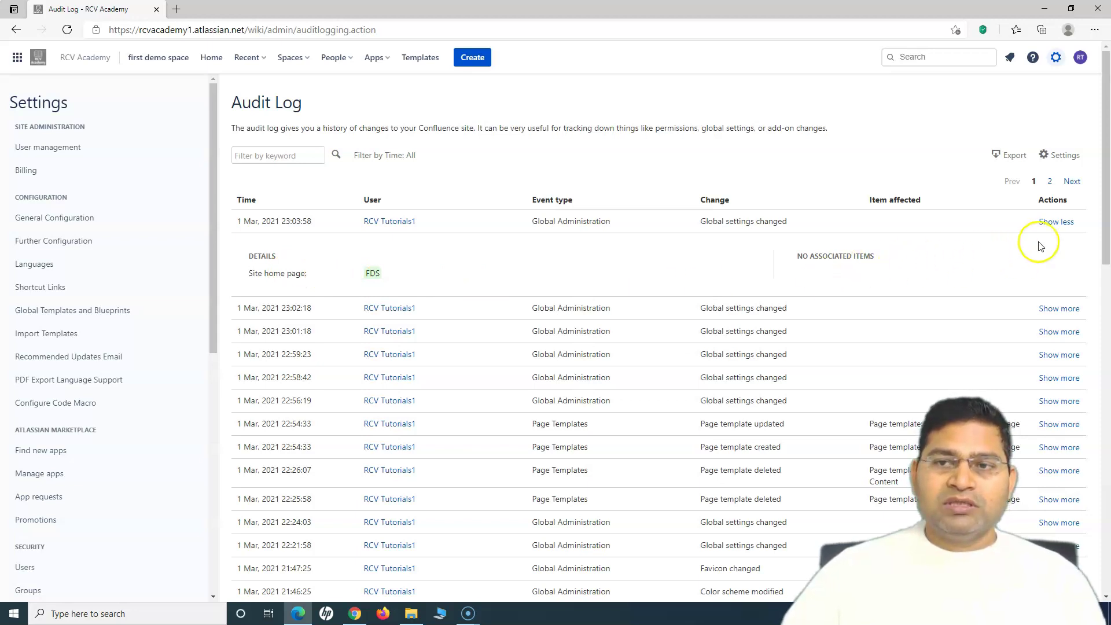
pyautogui.click(1047, 315)
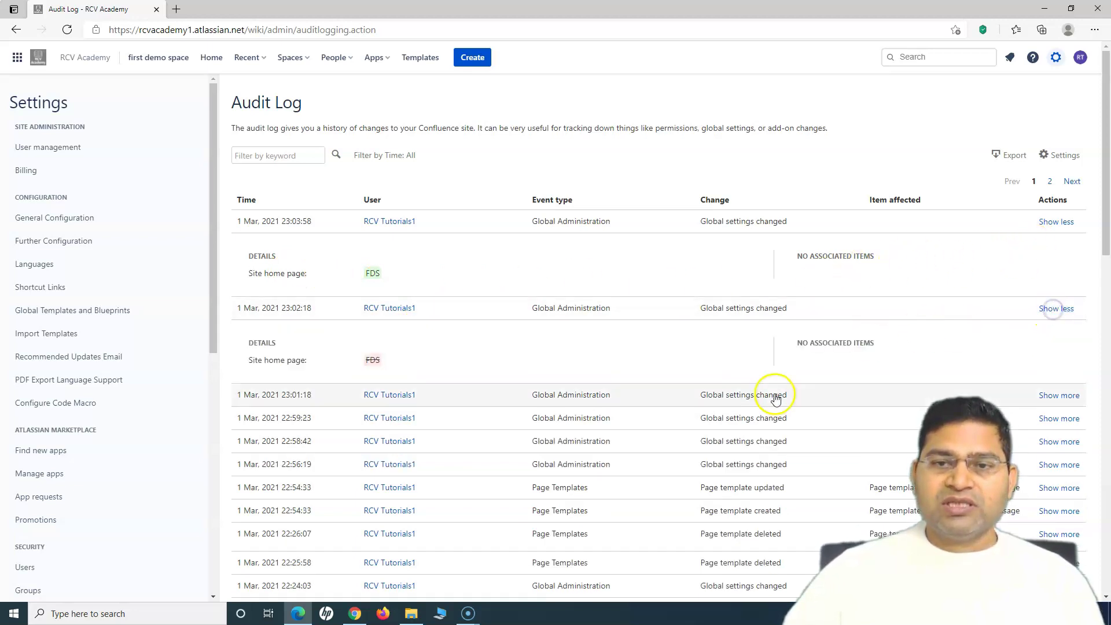
pyautogui.scroll(-5, 774, 389)
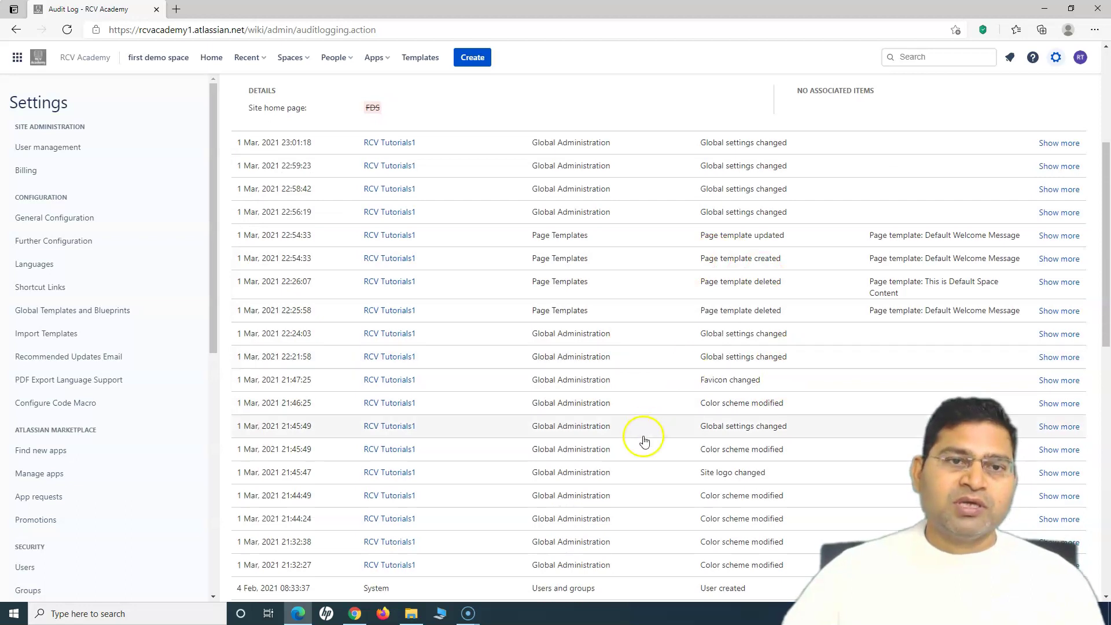
pyautogui.scroll(-5, 645, 442)
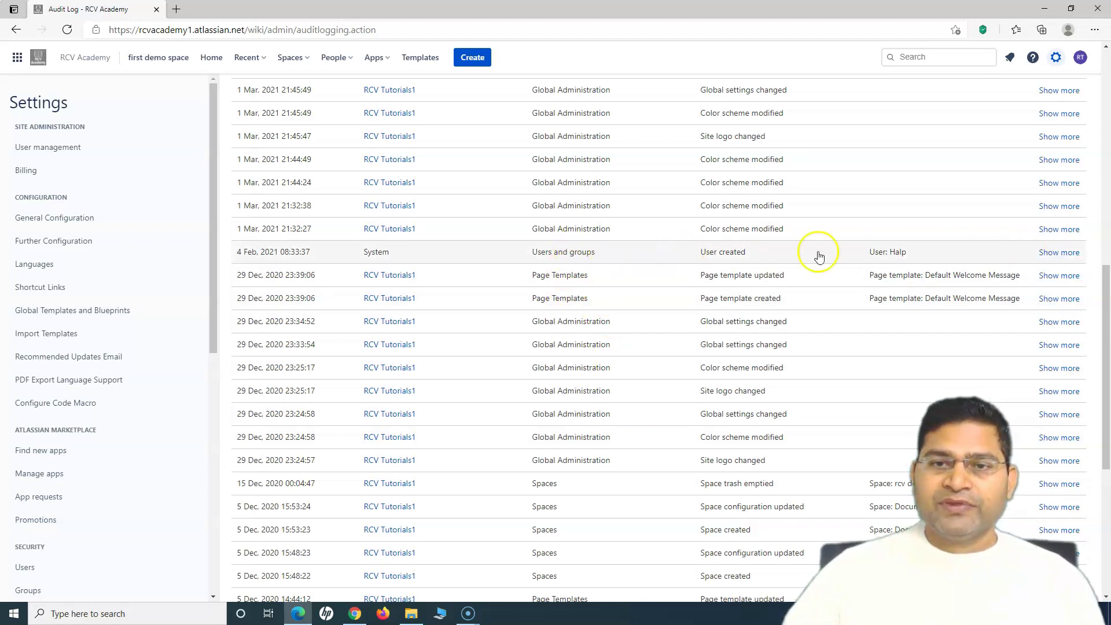
pyautogui.click(1060, 255)
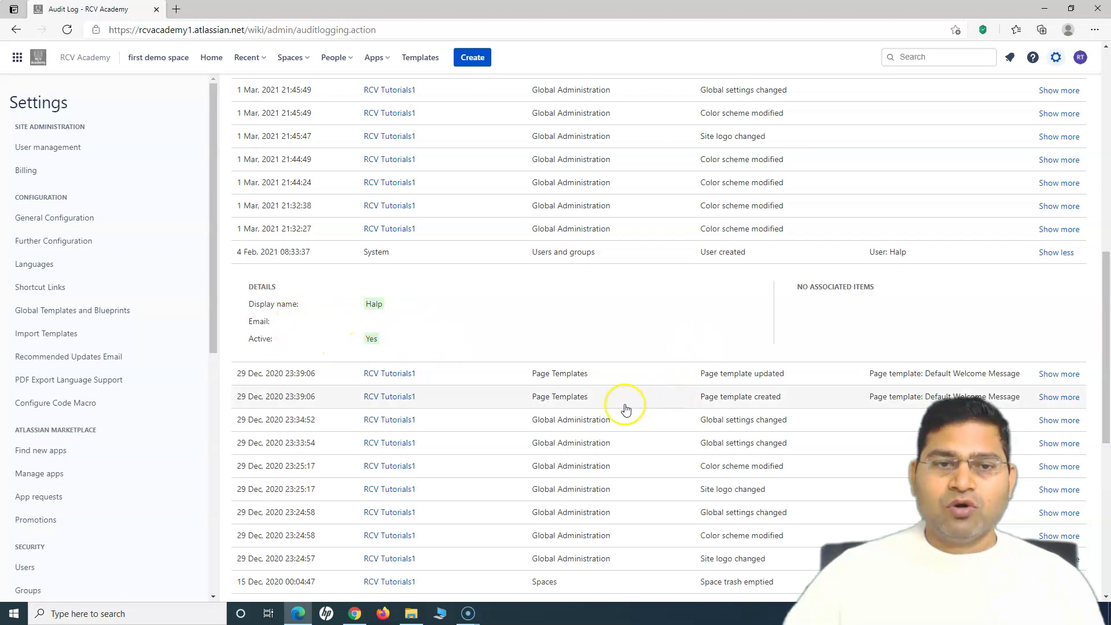
pyautogui.scroll(-3, 625, 409)
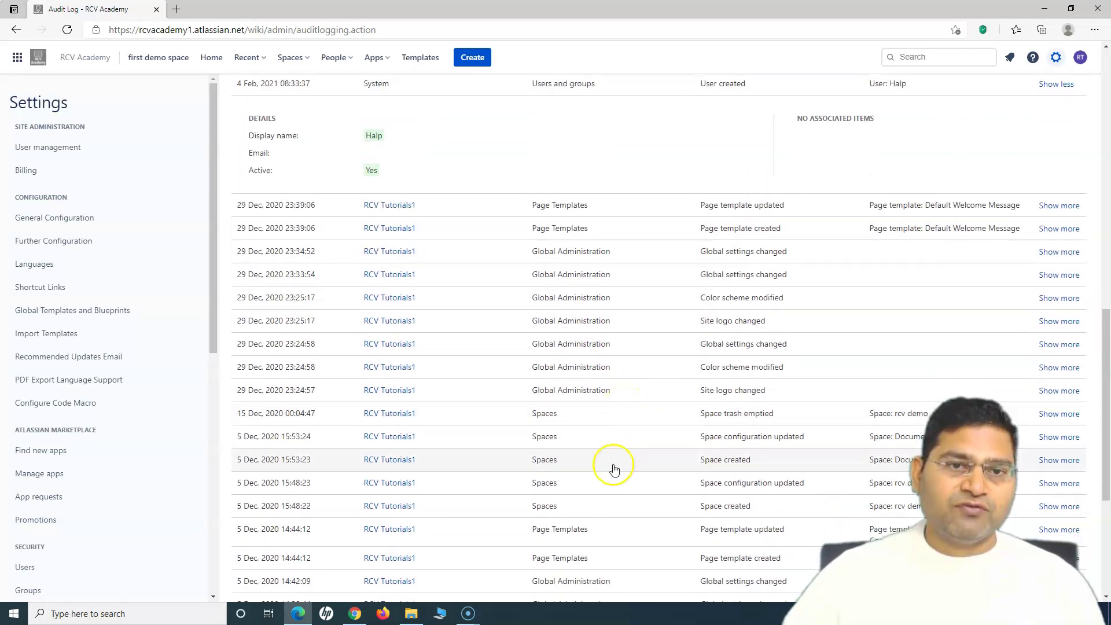
pyautogui.scroll(4, 614, 467)
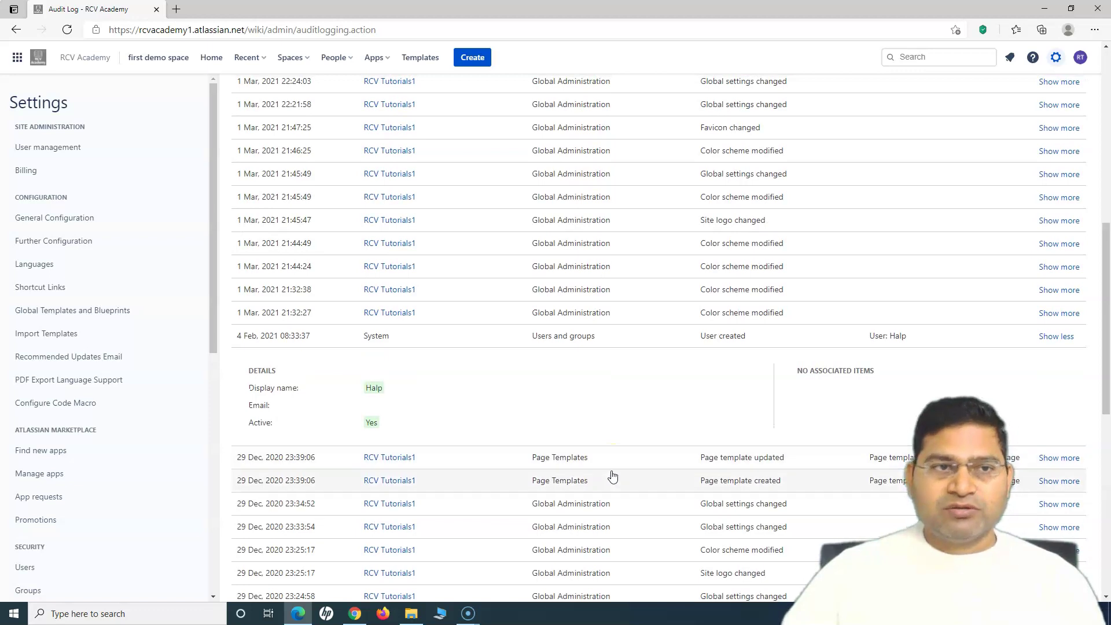
pyautogui.scroll(8, 614, 472)
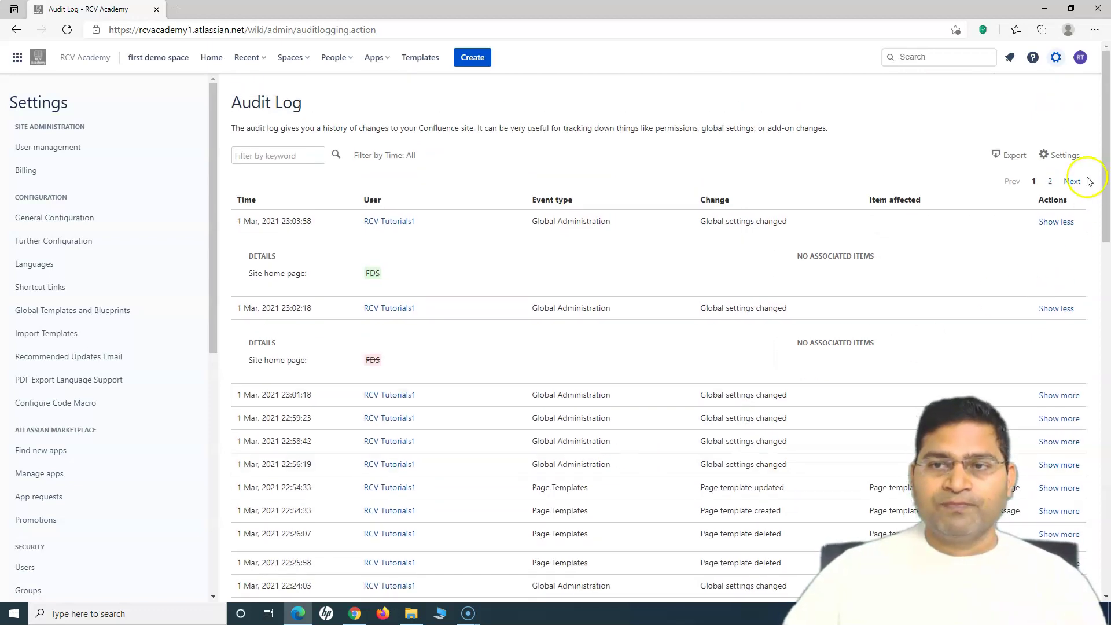
pyautogui.click(1057, 157)
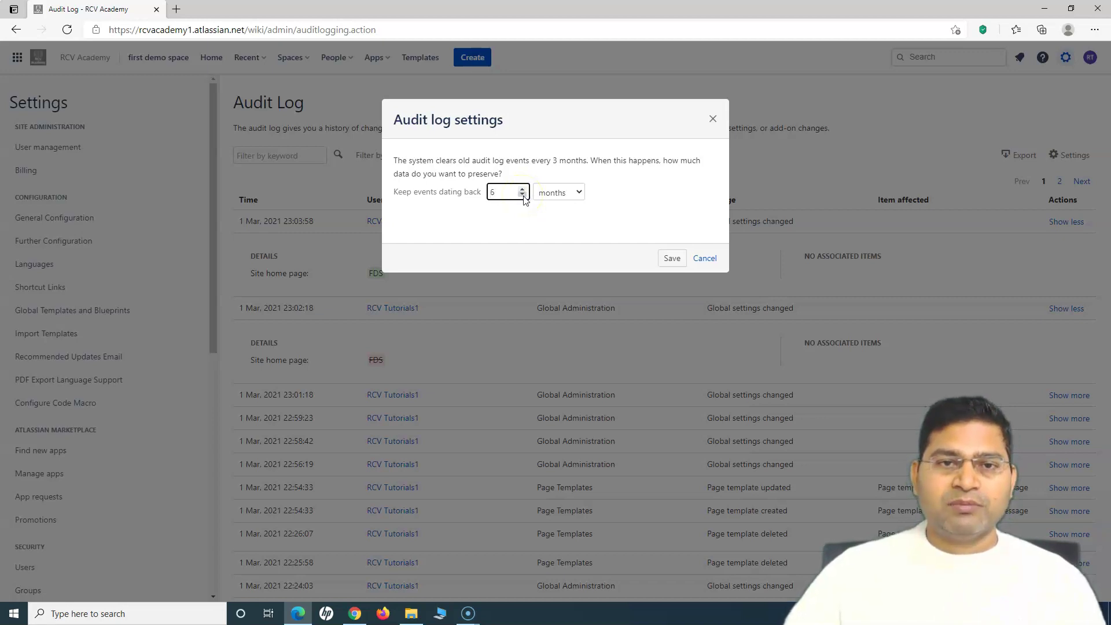
pyautogui.click(706, 259)
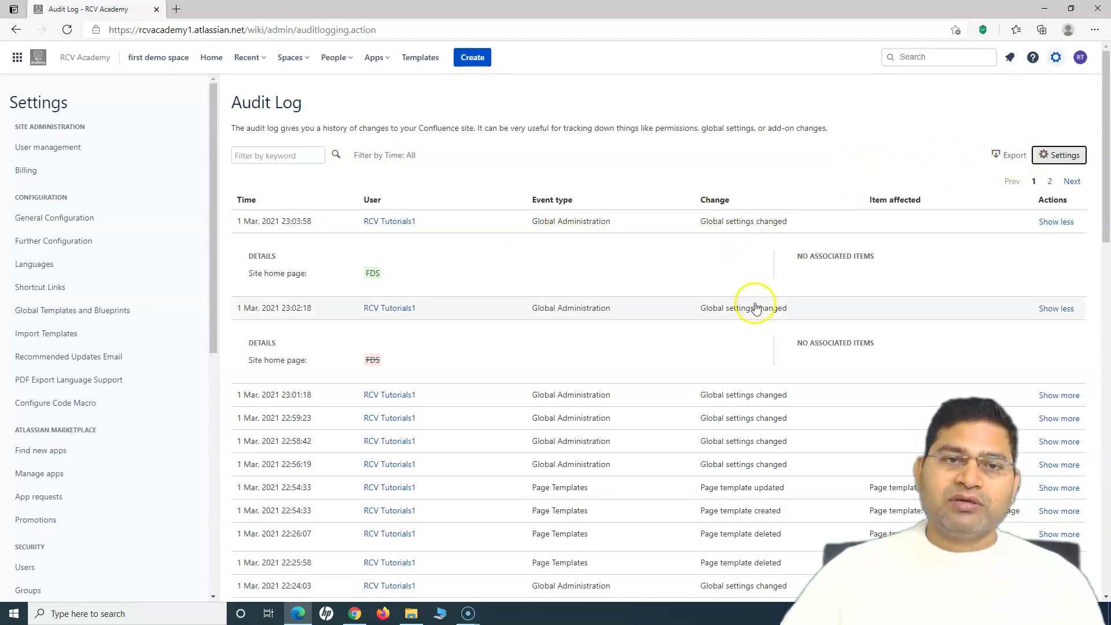
pyautogui.scroll(-10, 637, 417)
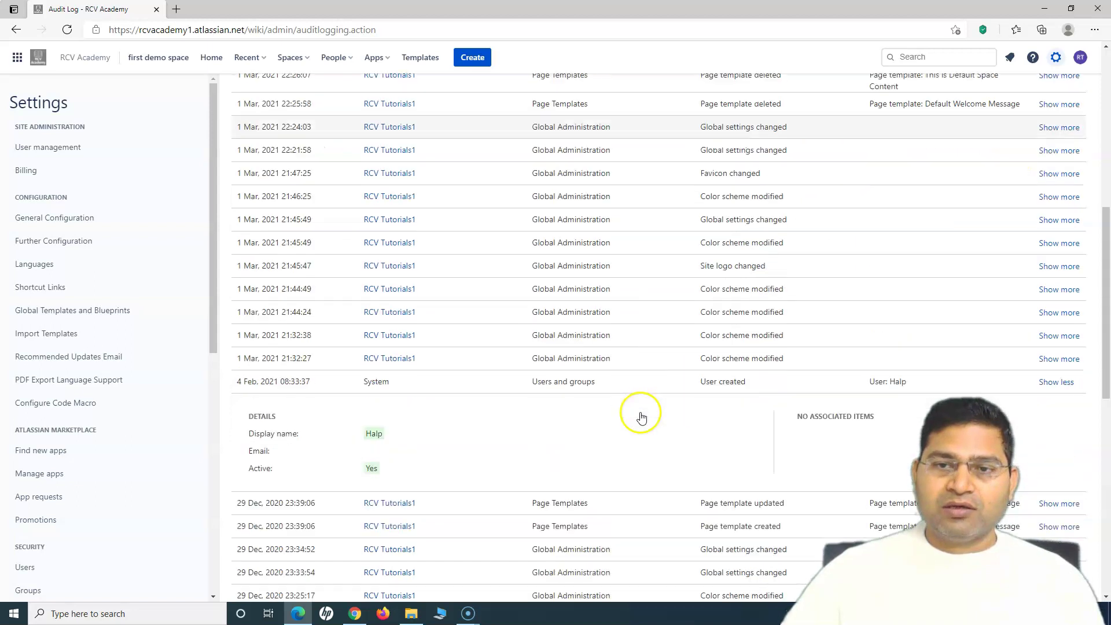
pyautogui.scroll(10, 637, 416)
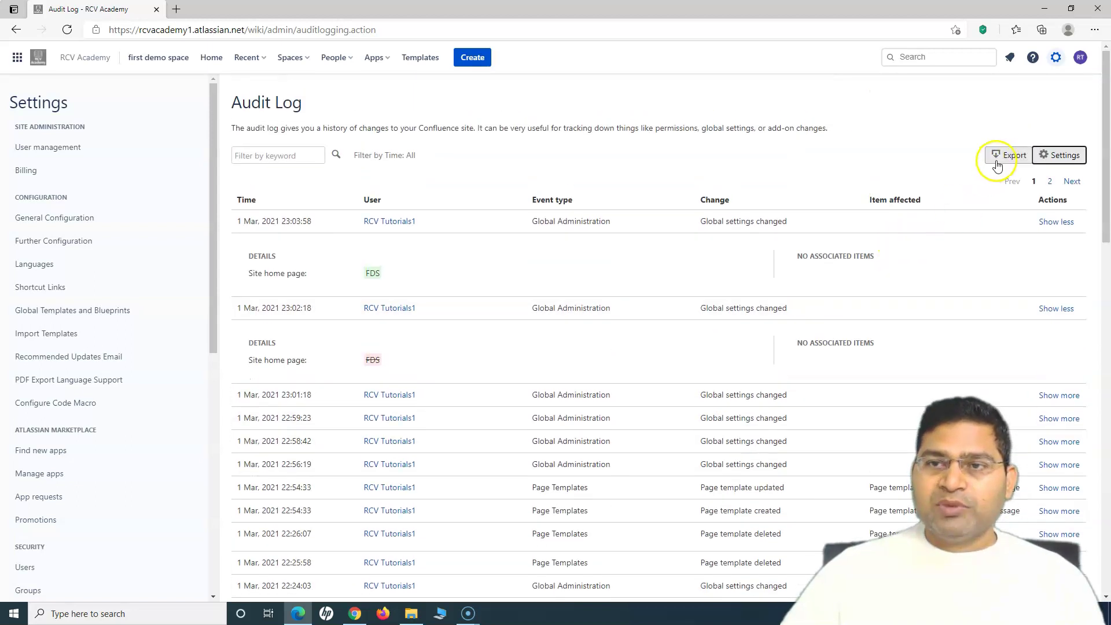
# Export the audit log as CSV and open the downloaded Auditing Export file
pyautogui.click(1010, 155)
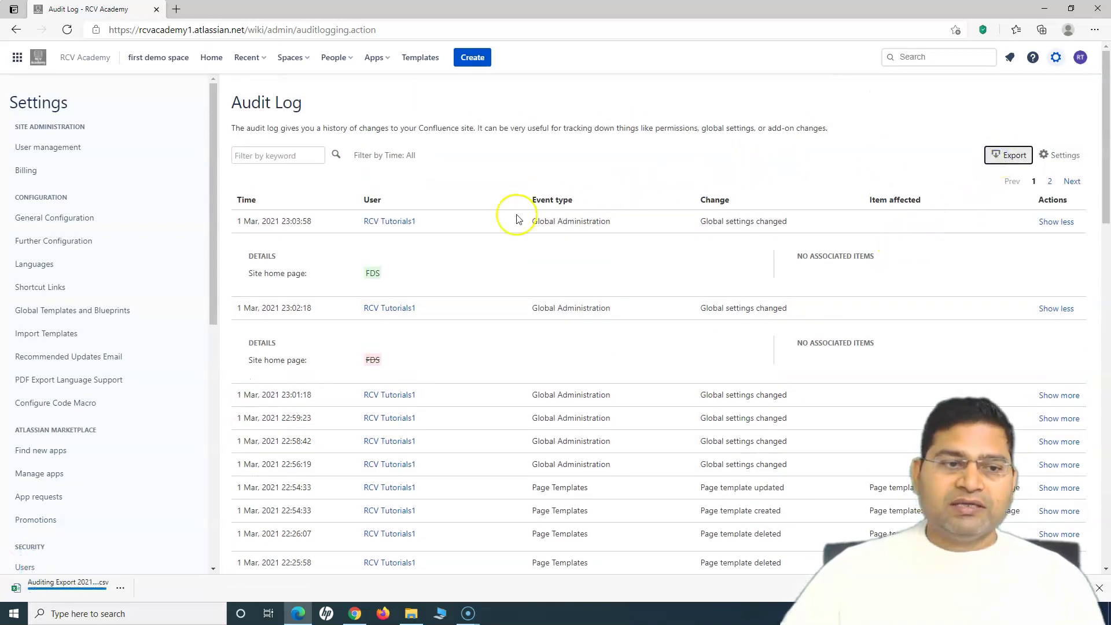
pyautogui.click(125, 588)
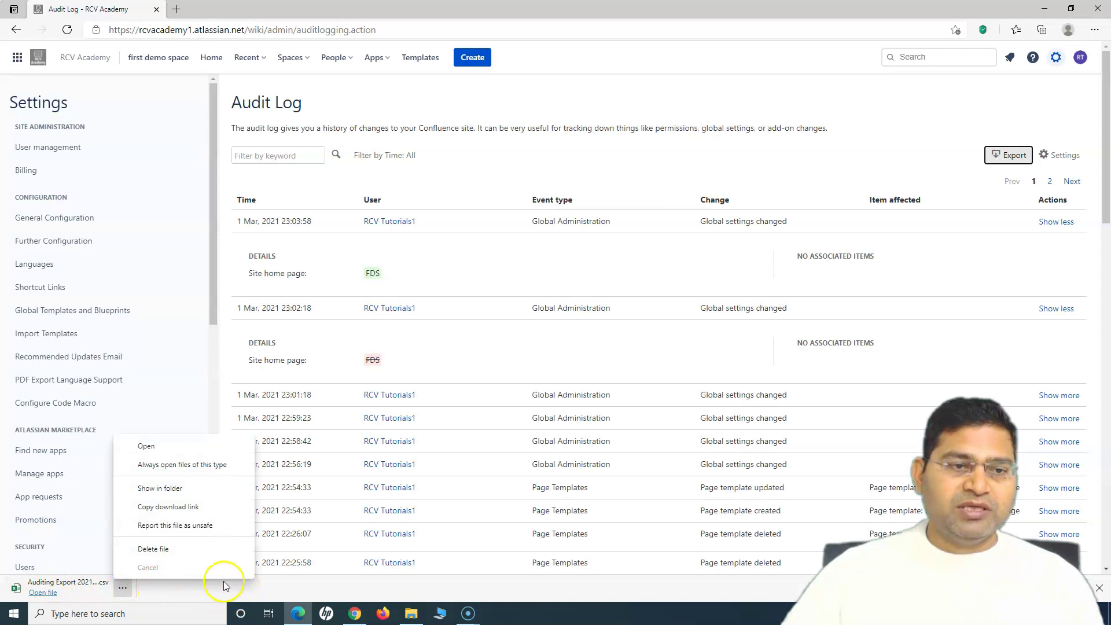
pyautogui.click(152, 447)
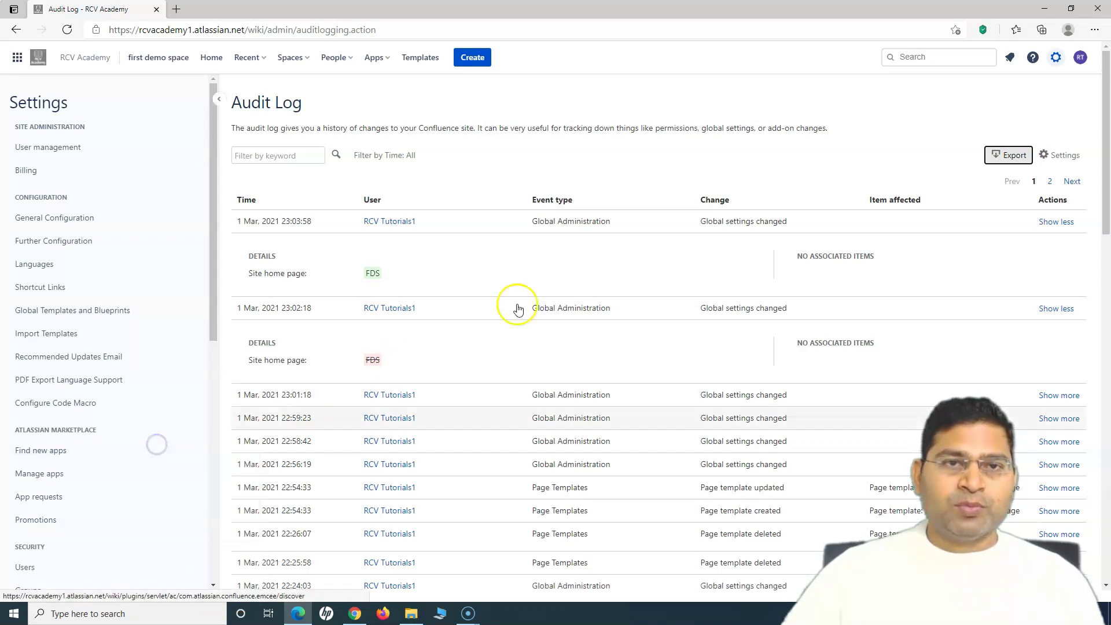
# AutoFit all columns of the exported audit log sheet in Excel, then minimize Excel
pyautogui.scroll(-10, 326, 460)
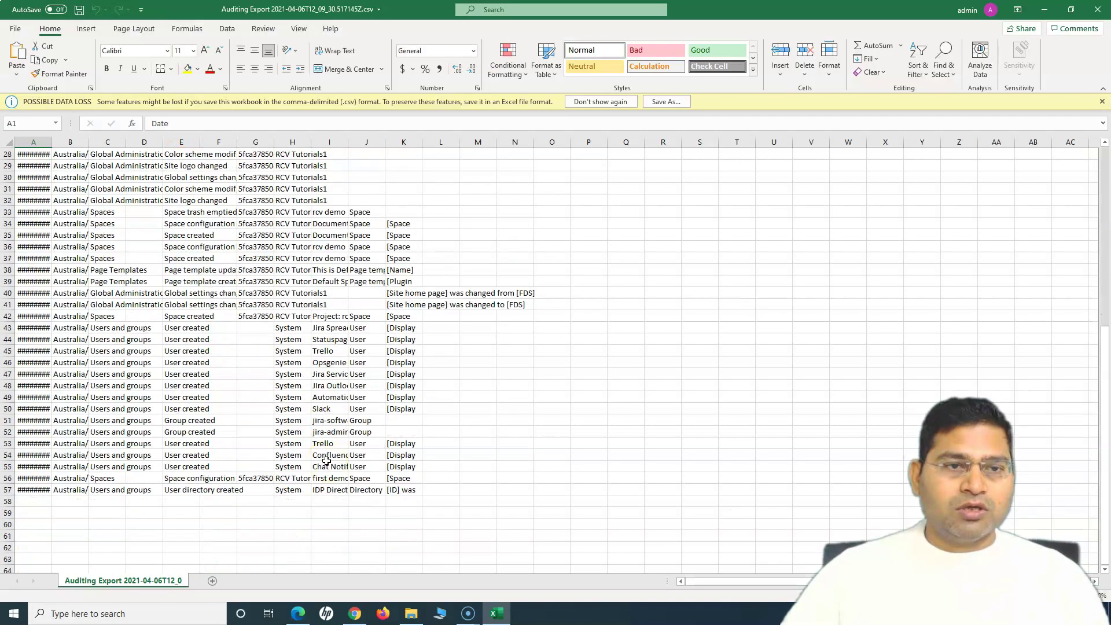
pyautogui.scroll(7, 326, 460)
pyautogui.scroll(3, 327, 461)
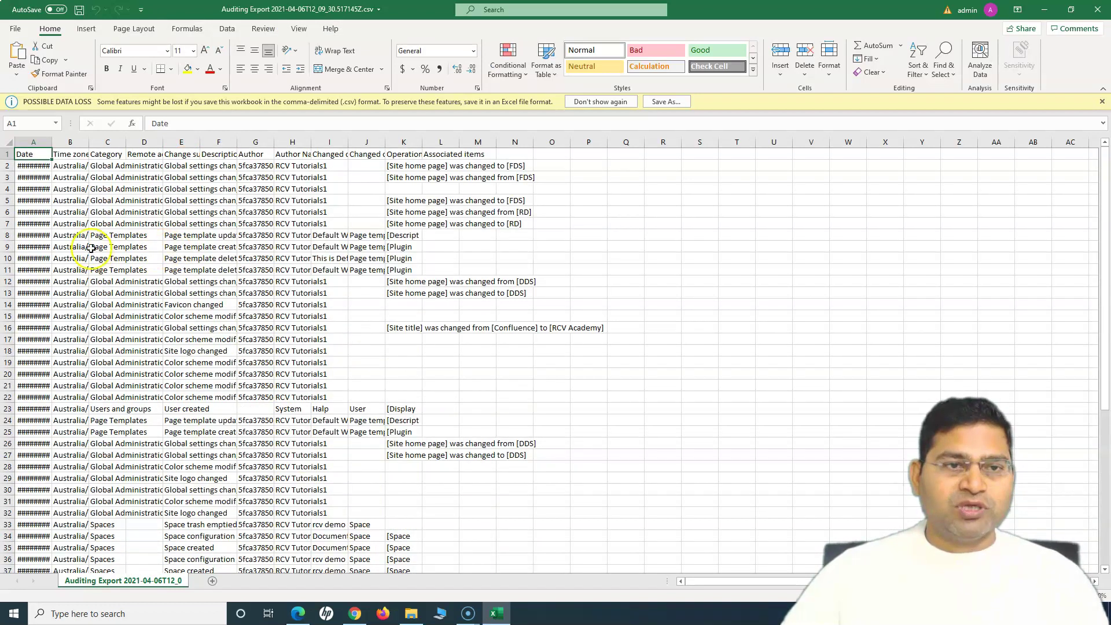
pyautogui.click(9, 142)
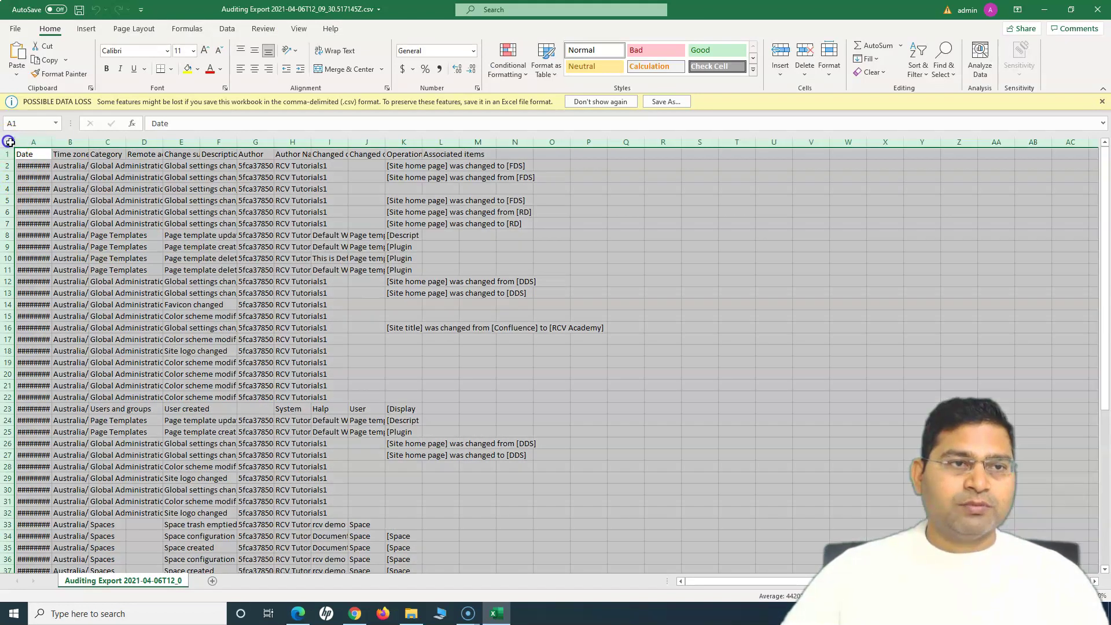
pyautogui.doubleClick(52, 141)
pyautogui.click(573, 316)
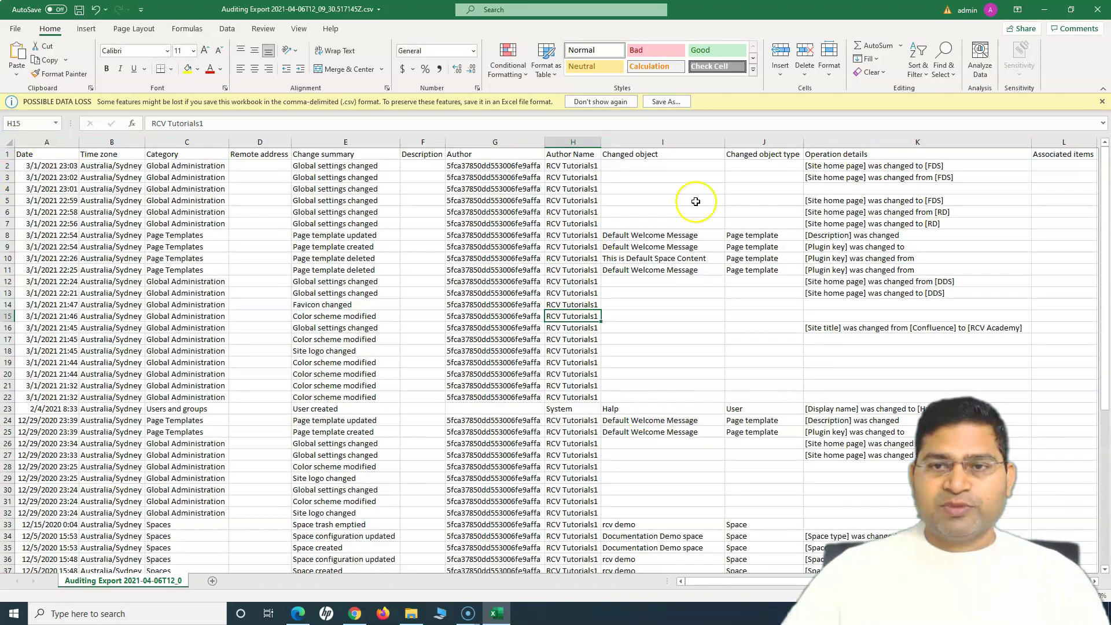
pyautogui.scroll(-5, 830, 352)
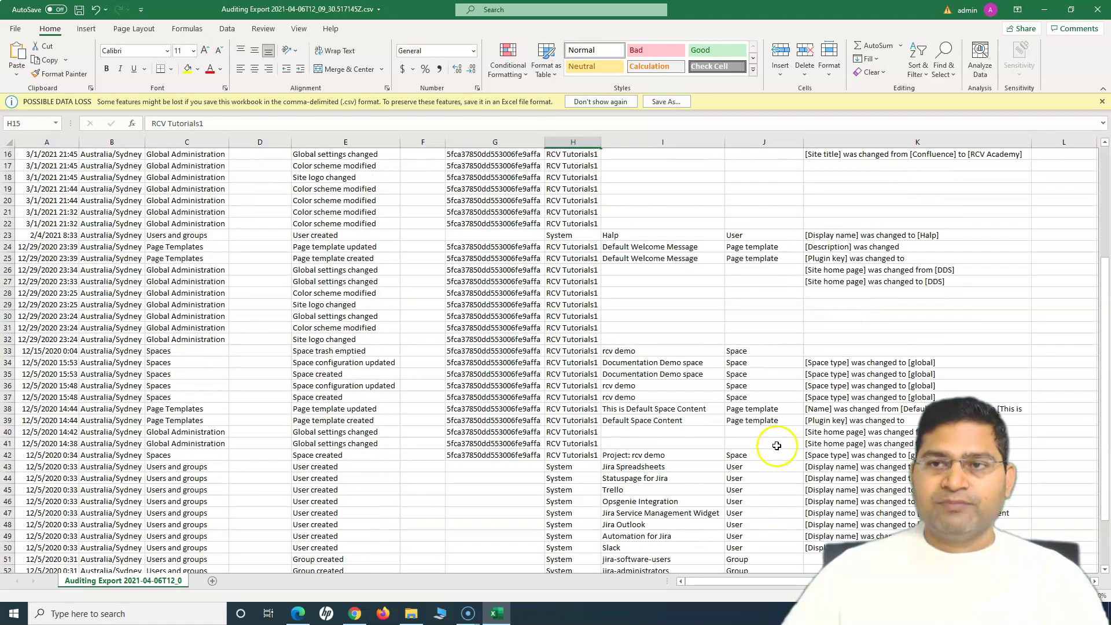
pyautogui.click(1047, 10)
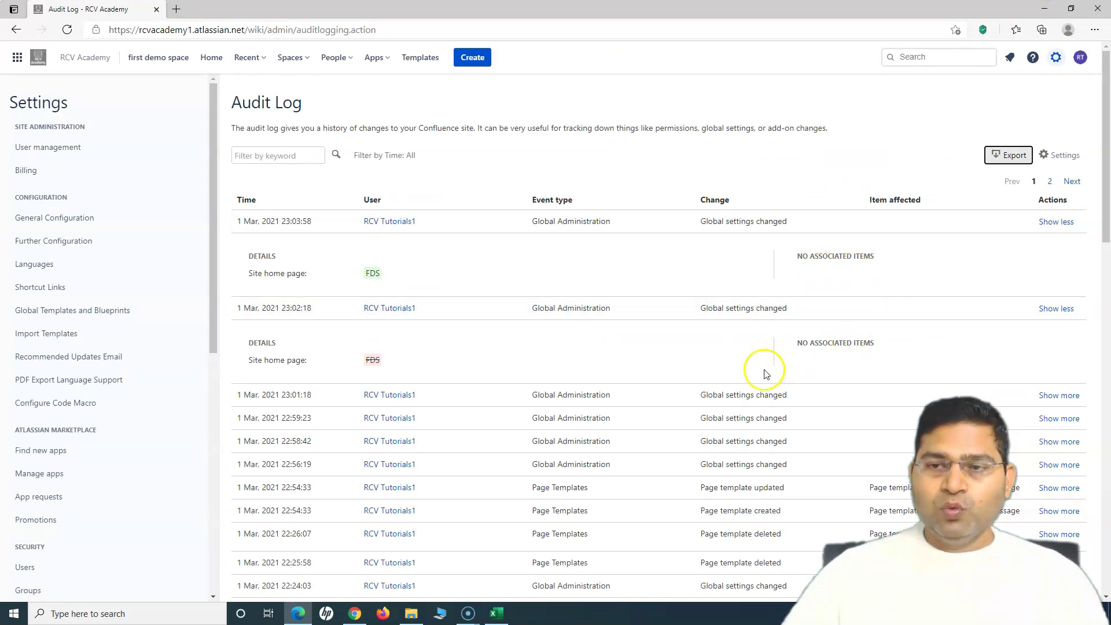
# Go to page 2 of the audit log, listing the oldest six entries back to the IDP Directory creation
pyautogui.scroll(-20, 579, 377)
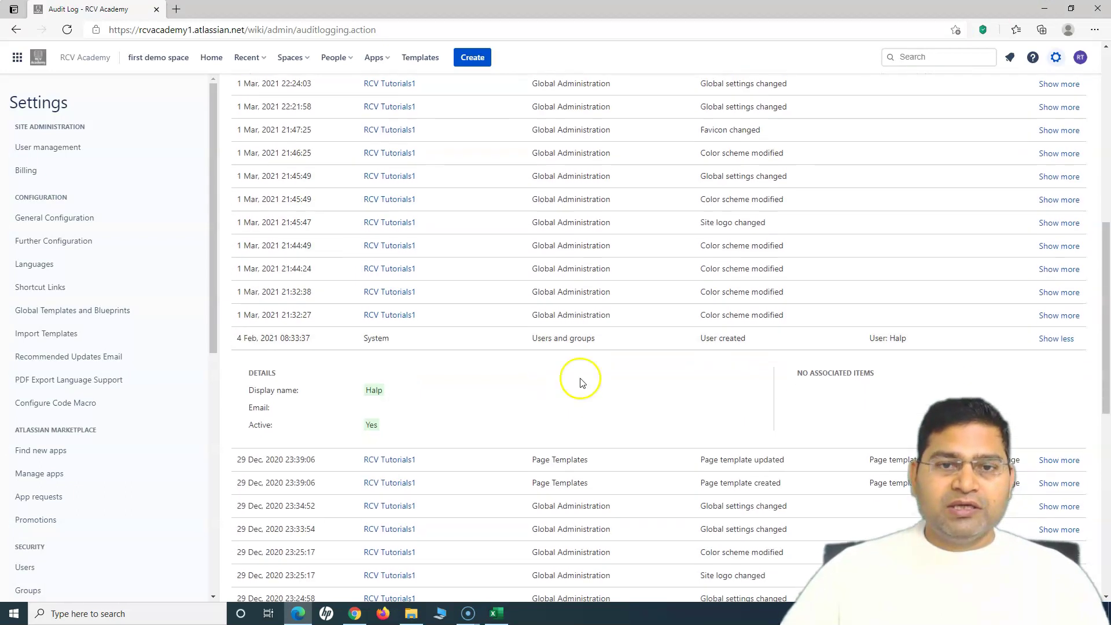
pyautogui.scroll(20, 799, 386)
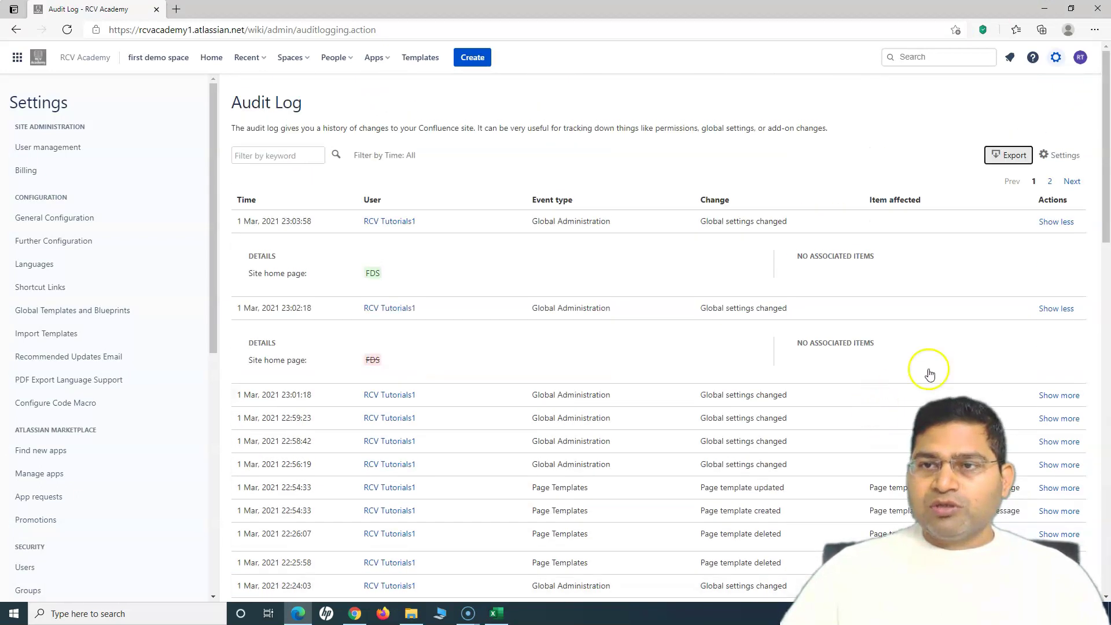
pyautogui.click(1050, 182)
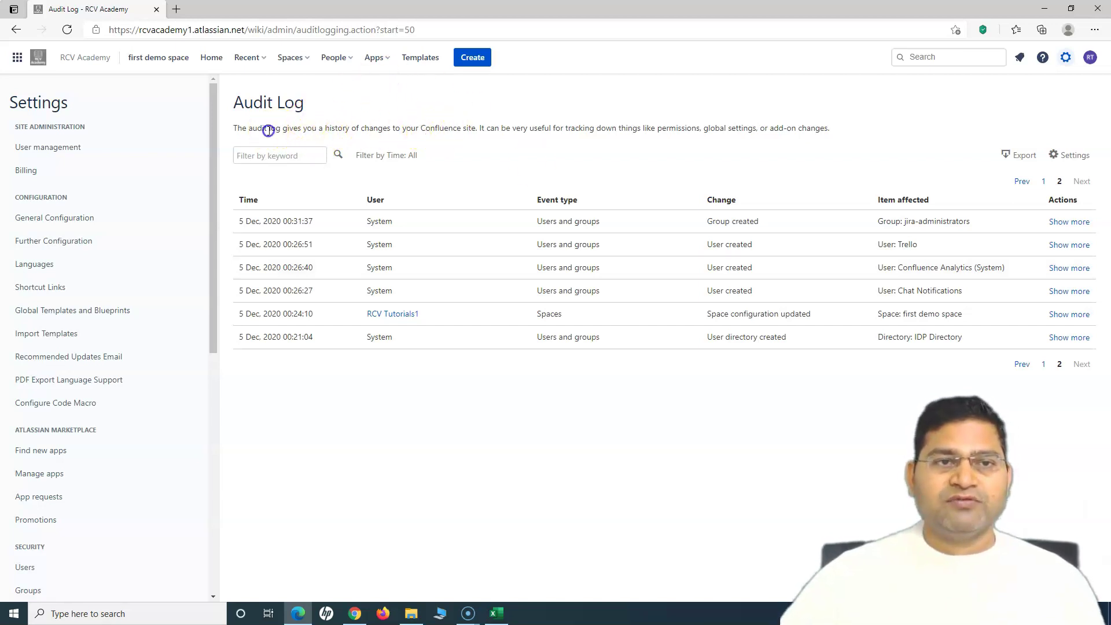
pyautogui.moveTo(268, 129); pyautogui.dragTo(477, 127)
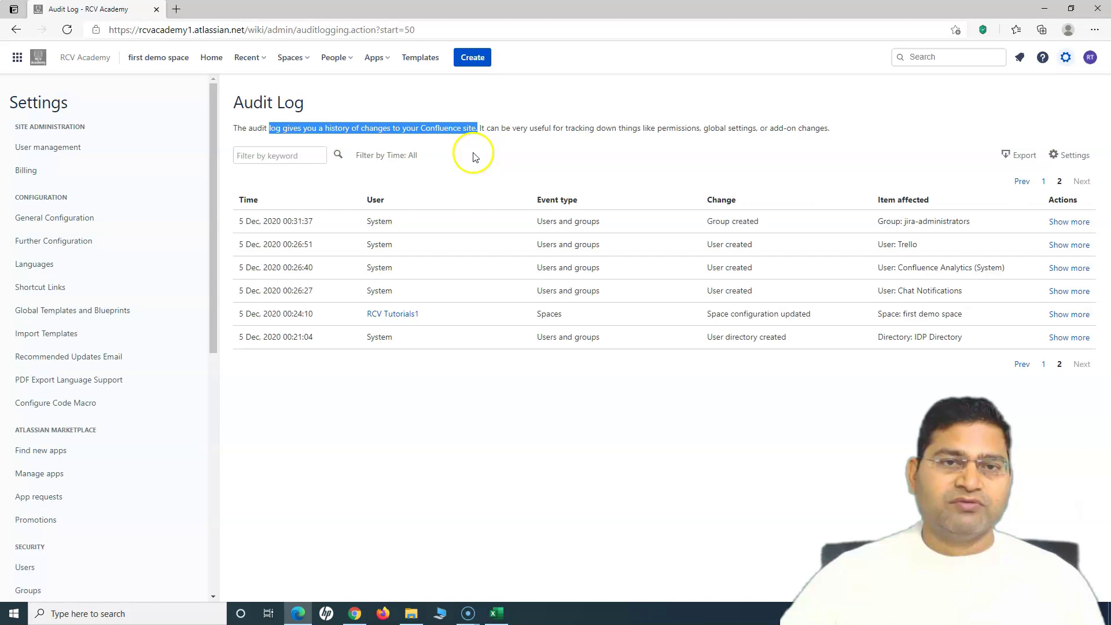
pyautogui.click(546, 151)
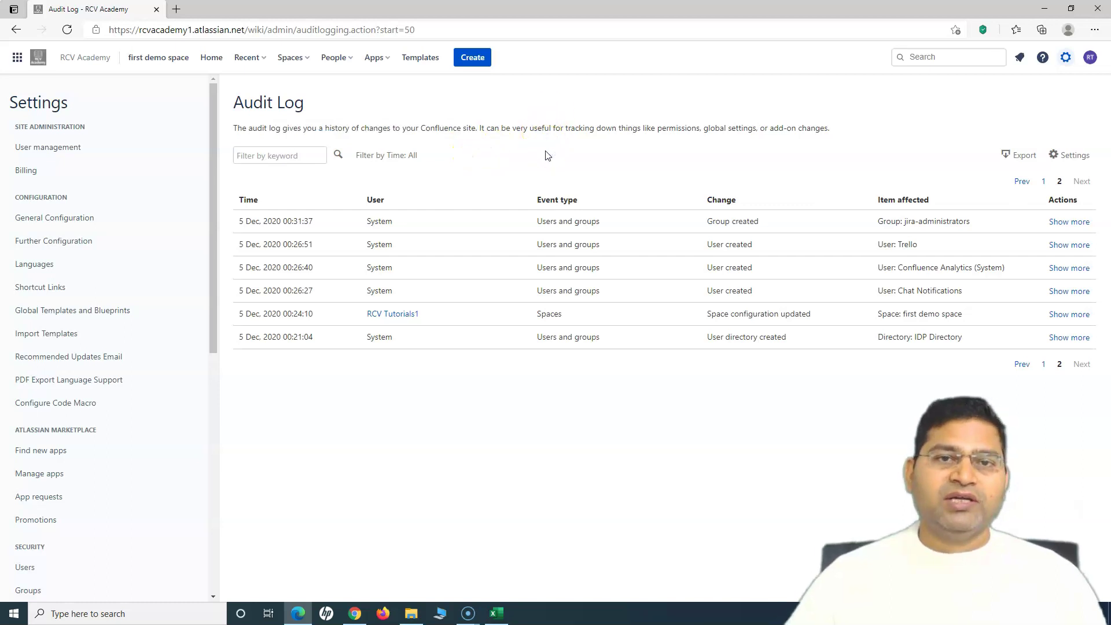